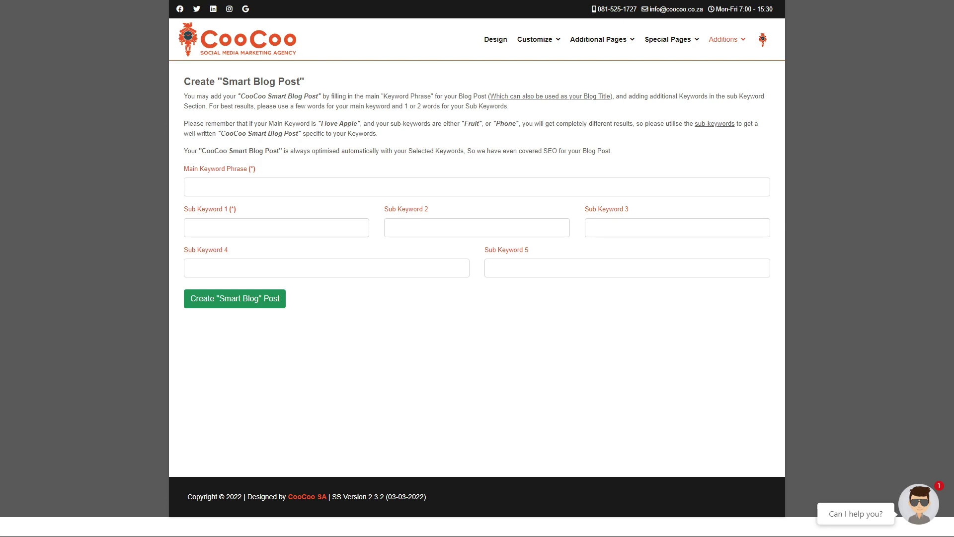
Step: Review the example keywords in the instructions: main 'I love Apple', subs 'Fruit' and 'Phone'
{"action": "mouse_move", "coordinate": [220, 168]}
{"action": "left_click_drag", "start_coordinate": [320, 124], "coordinate": [358, 125]}
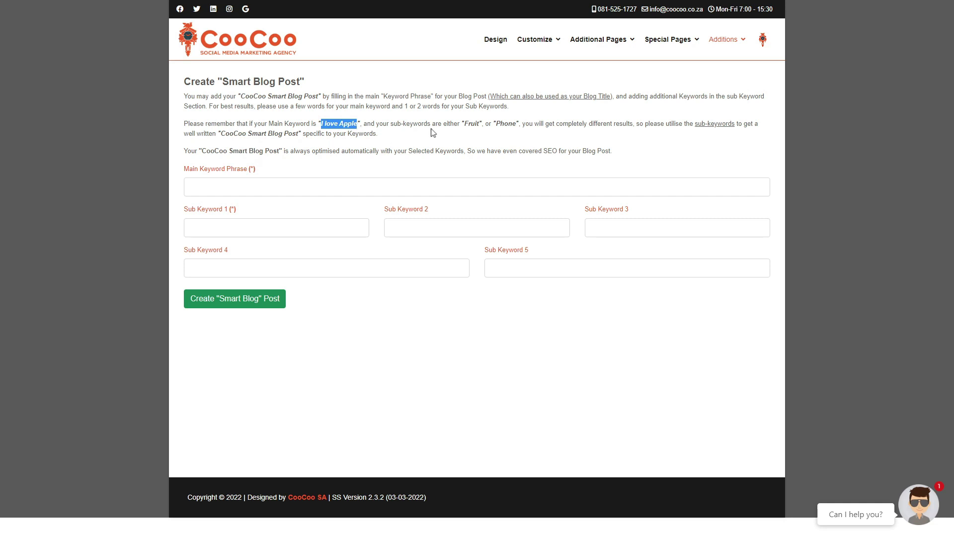
{"action": "double_click", "coordinate": [471, 124]}
{"action": "double_click", "coordinate": [505, 124]}
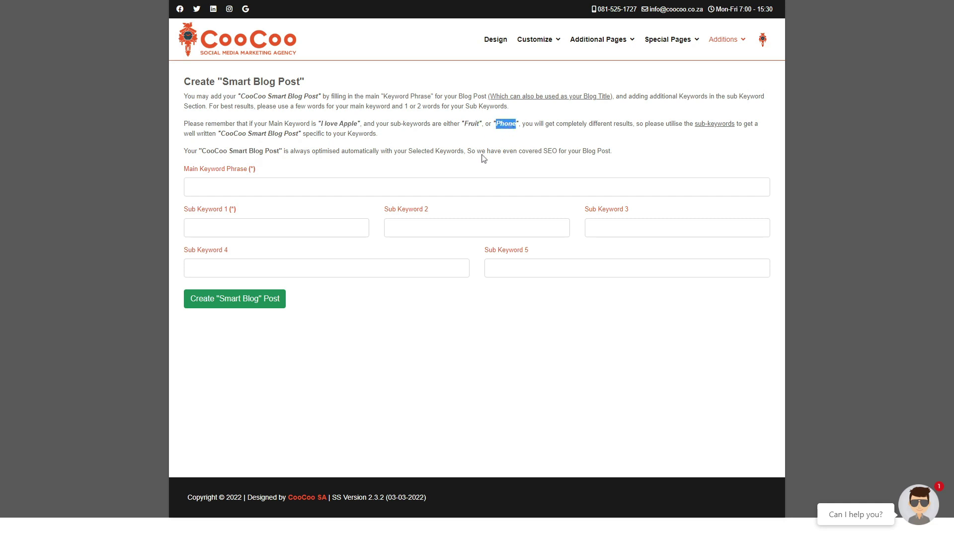
{"action": "left_click", "coordinate": [555, 136]}
Step: Paste the main keyword phrase and capitalise its first letter to 'Preparing your roof for painting'
{"action": "left_click", "coordinate": [305, 189]}
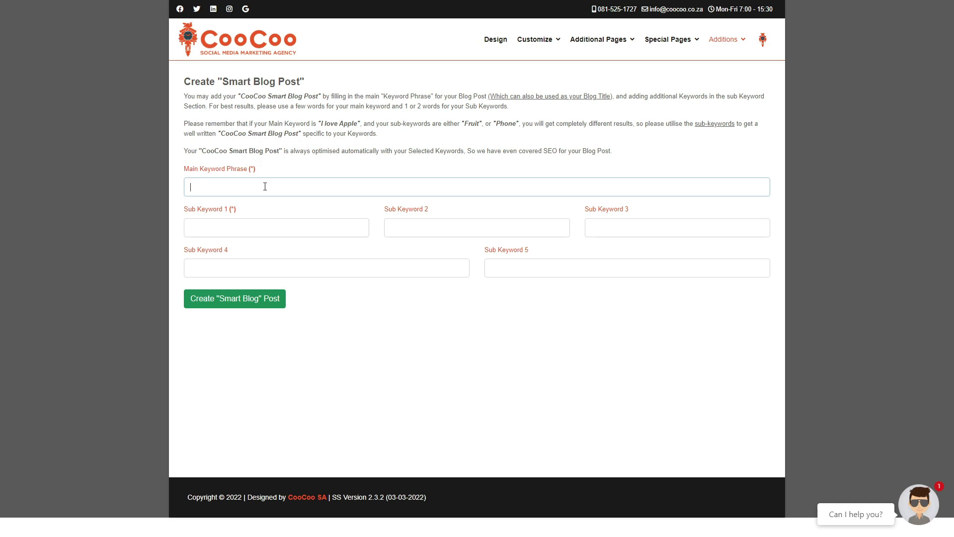
{"action": "type", "text": "preparing your roof for painting"}
{"action": "left_click_drag", "start_coordinate": [195, 187], "coordinate": [189, 187]}
{"action": "type", "text": "P"}
{"action": "left_click", "coordinate": [75, 118]}
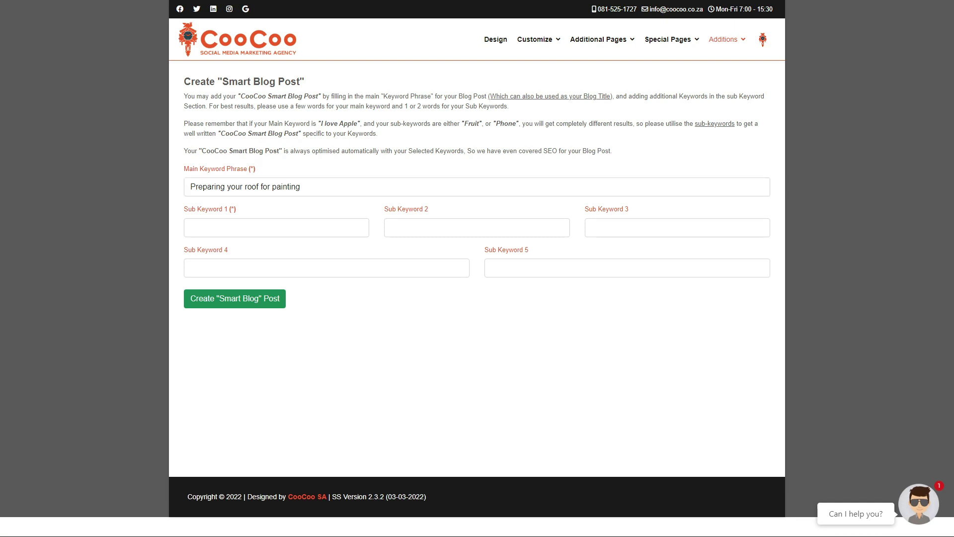
Step: Paste the roof-related keywords into Sub Keyword 1, 2 and 3
{"action": "key", "text": "Tab"}
{"action": "key", "text": "Tab"}
{"action": "type", "text": "roof painting"}
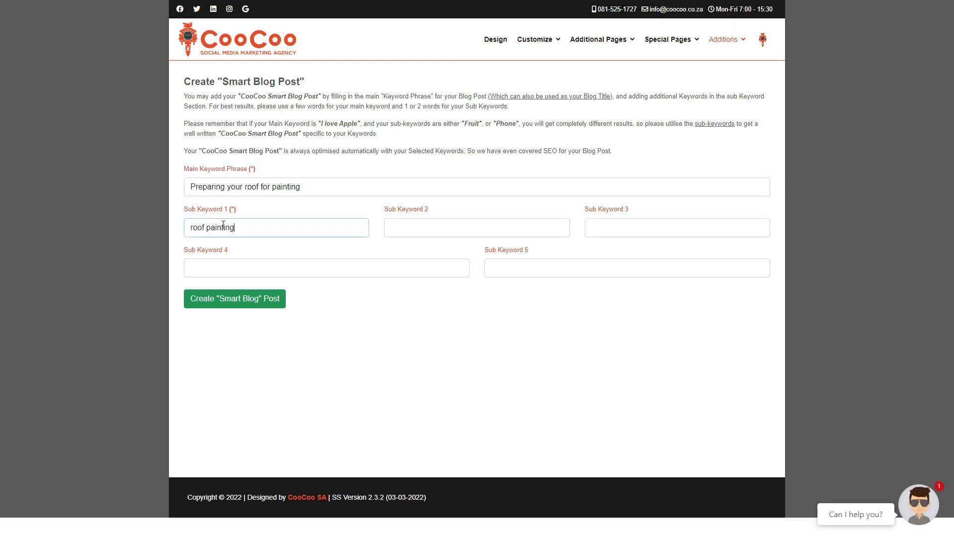
{"action": "left_click", "coordinate": [91, 133]}
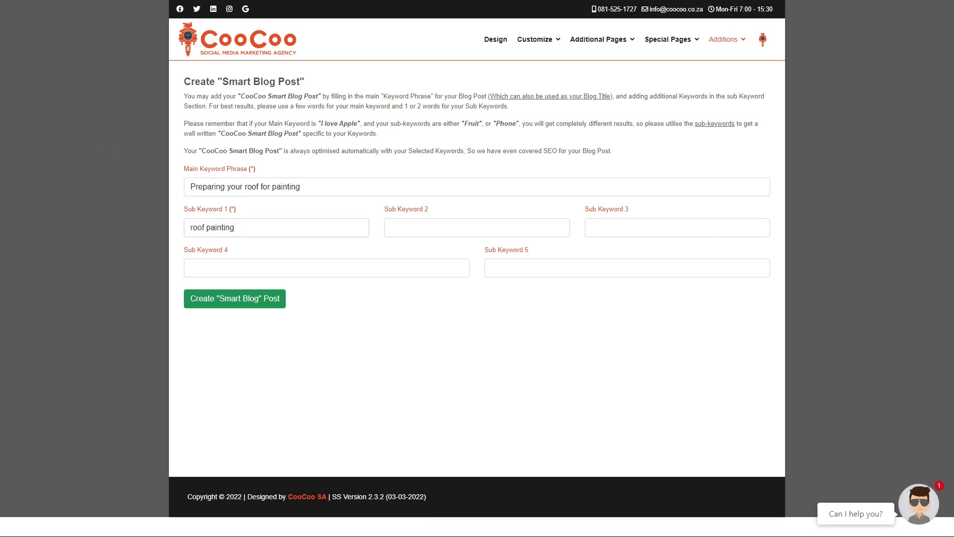
{"action": "left_click", "coordinate": [450, 221]}
{"action": "type", "text": "roof preparation"}
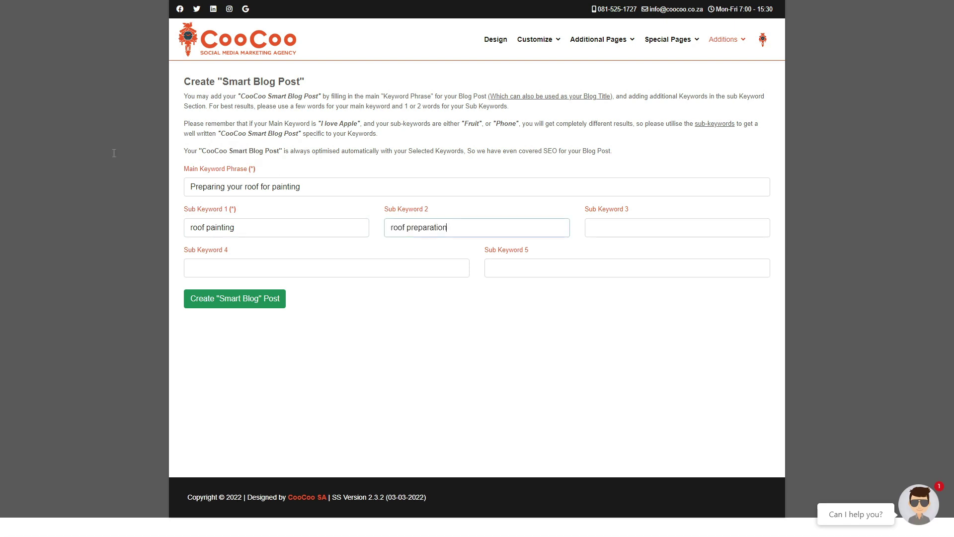
{"action": "left_click", "coordinate": [97, 147]}
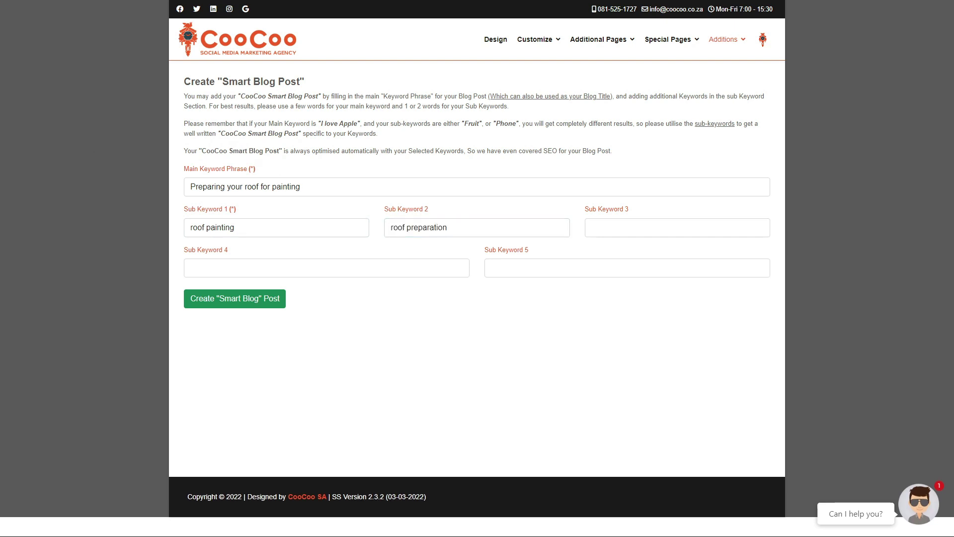
{"action": "left_click", "coordinate": [646, 227]}
{"action": "type", "text": "roof spray painting"}
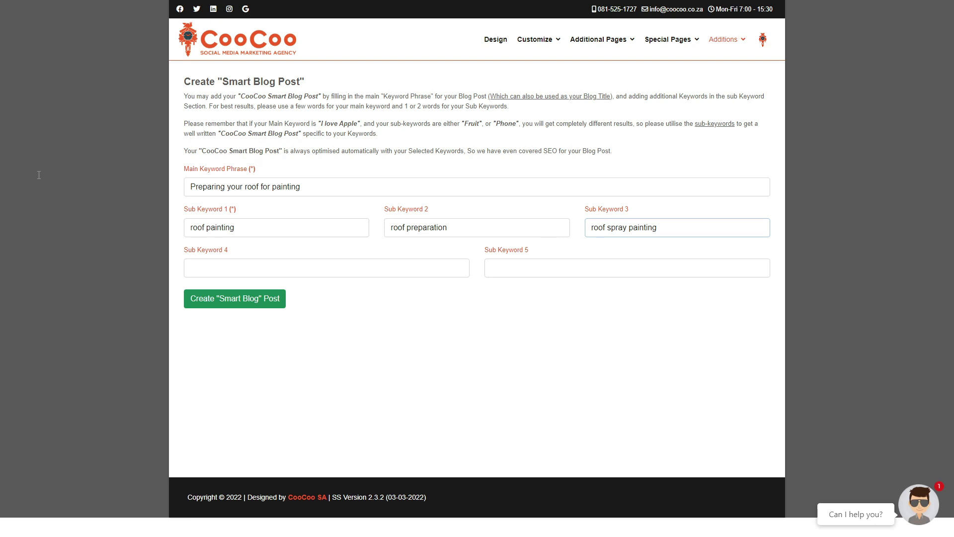
{"action": "left_click", "coordinate": [99, 166]}
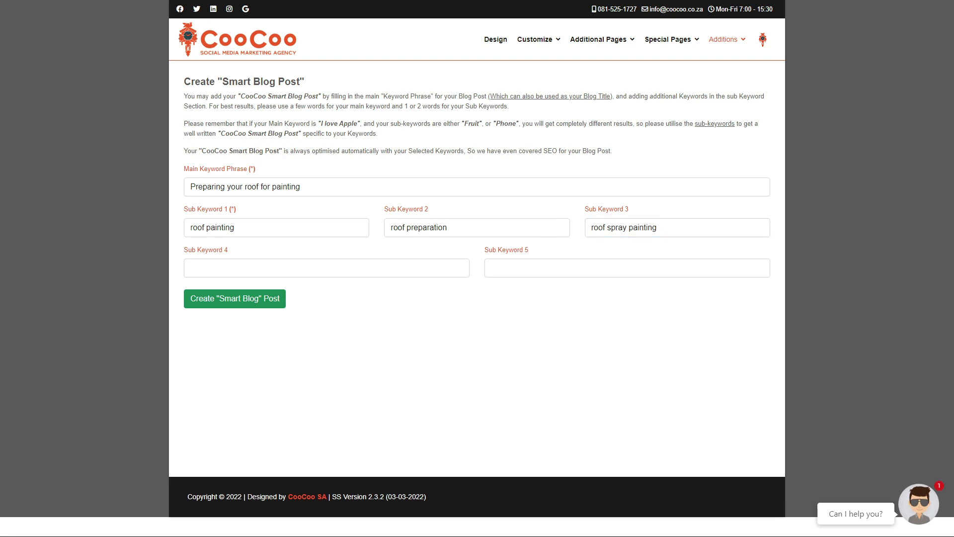
Step: Paste the remaining roof-related keywords into Sub Keyword 4 and 5
{"action": "left_click", "coordinate": [279, 253]}
{"action": "type", "text": "high-pressure washing"}
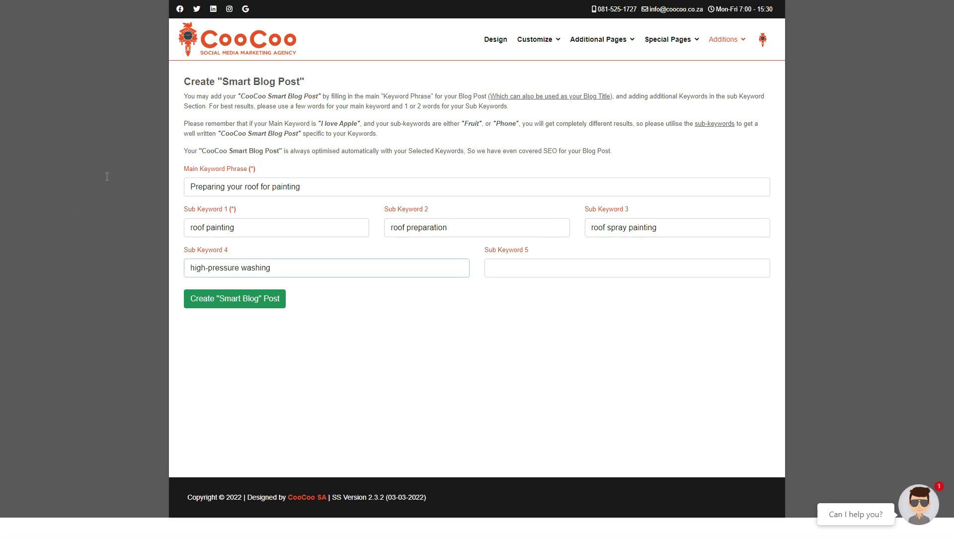
{"action": "left_click", "coordinate": [106, 176]}
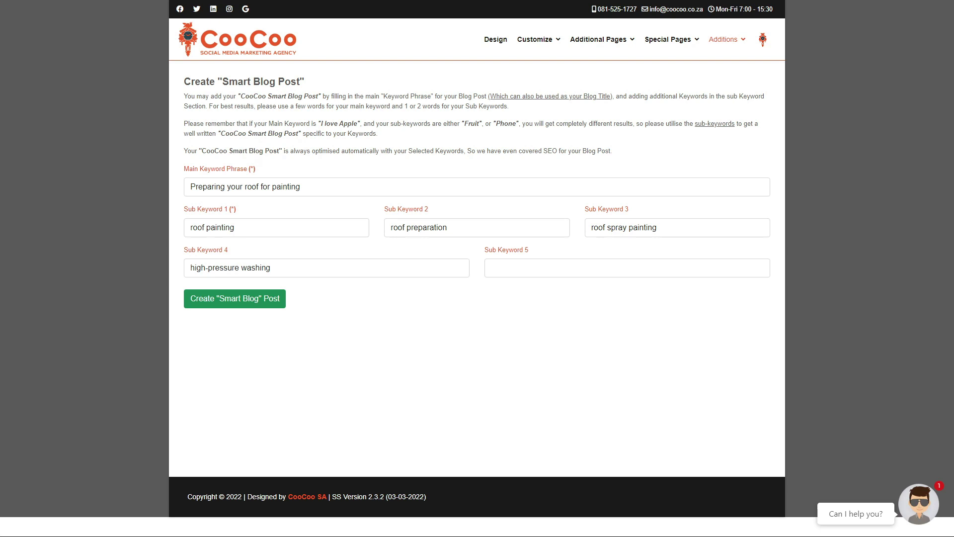
{"action": "left_click", "coordinate": [527, 268]}
{"action": "type", "text": "applying roof paint"}
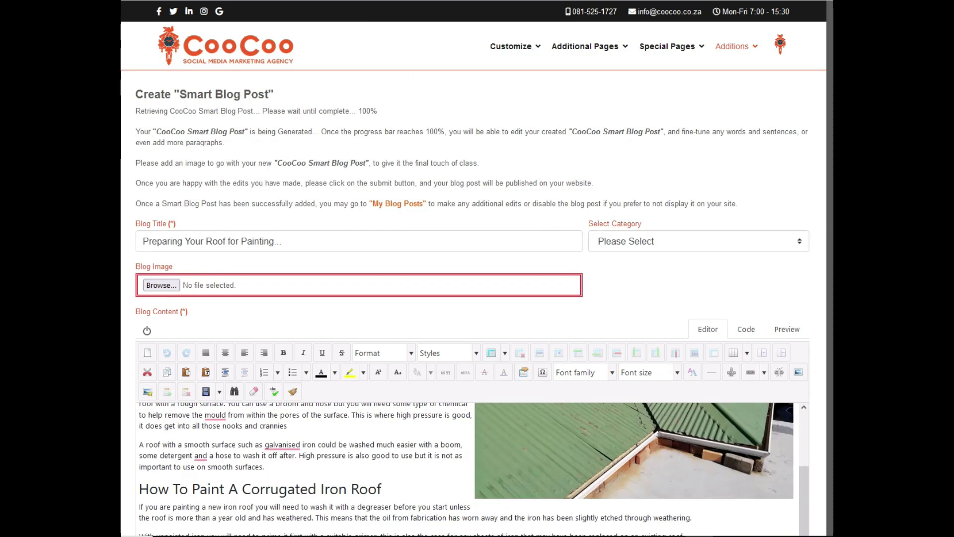
Step: Look over the generated roof painting post, then choose Advice Column under Select Category
{"action": "scroll", "coordinate": [308, 413], "scroll_direction": "down", "scroll_amount": 1}
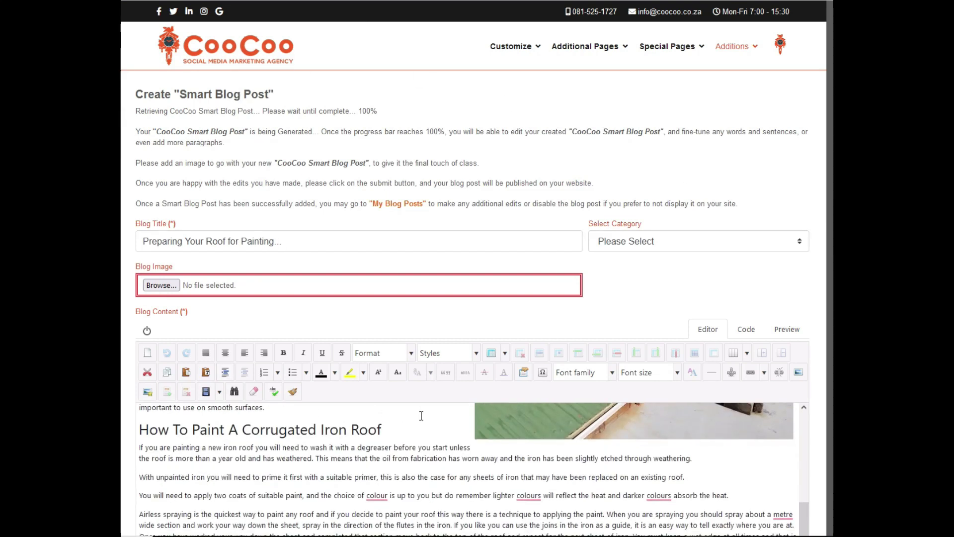
{"action": "scroll", "coordinate": [422, 416], "scroll_direction": "down", "scroll_amount": 5}
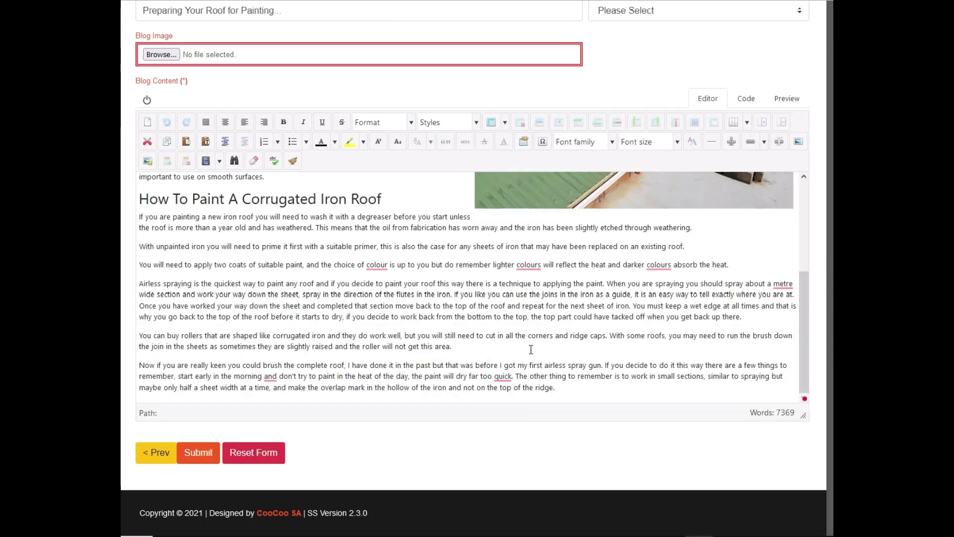
{"action": "scroll", "coordinate": [531, 349], "scroll_direction": "up", "scroll_amount": 3}
{"action": "scroll", "coordinate": [531, 349], "scroll_direction": "down", "scroll_amount": 3}
{"action": "scroll", "coordinate": [530, 349], "scroll_direction": "up", "scroll_amount": 3}
{"action": "scroll", "coordinate": [530, 349], "scroll_direction": "up", "scroll_amount": 5}
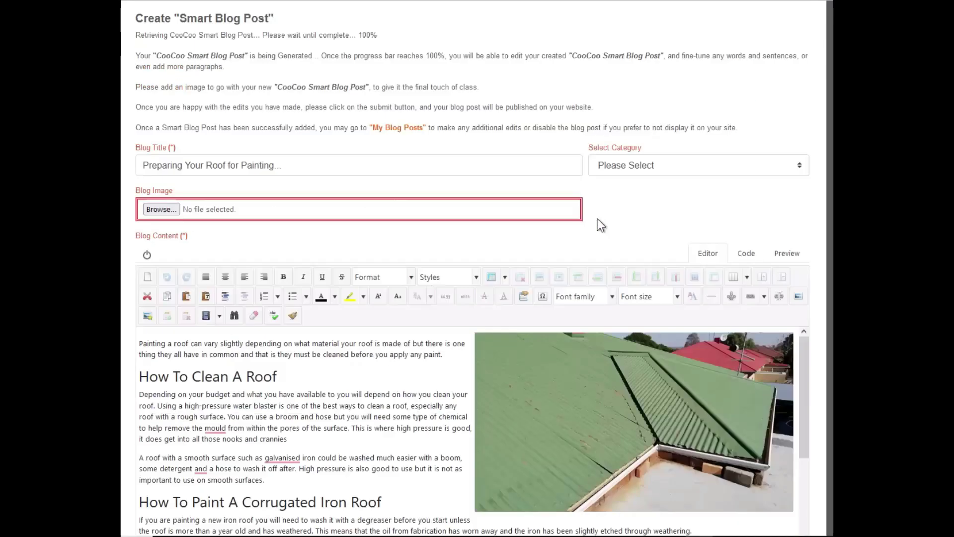
{"action": "left_click", "coordinate": [688, 245]}
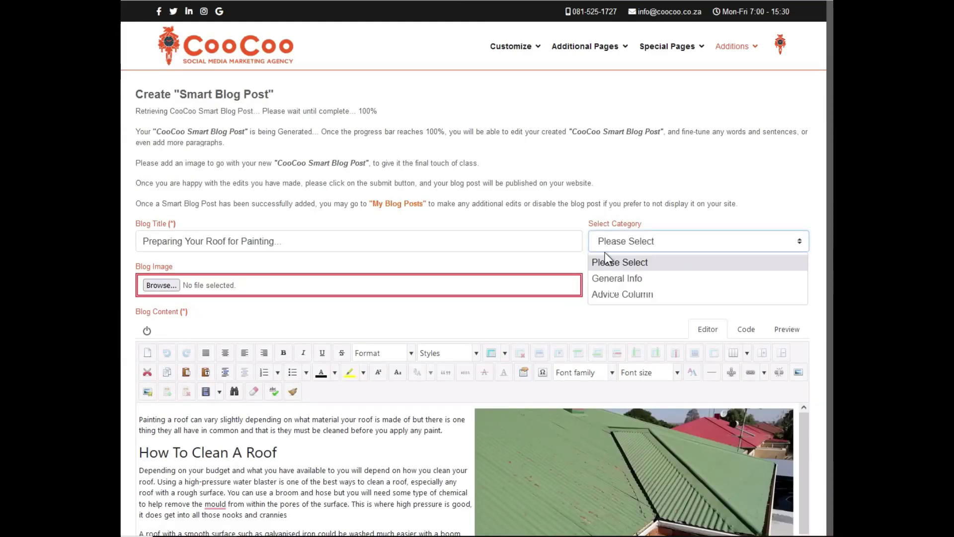
{"action": "left_click", "coordinate": [615, 294]}
{"action": "scroll", "coordinate": [372, 353], "scroll_direction": "down", "scroll_amount": 3}
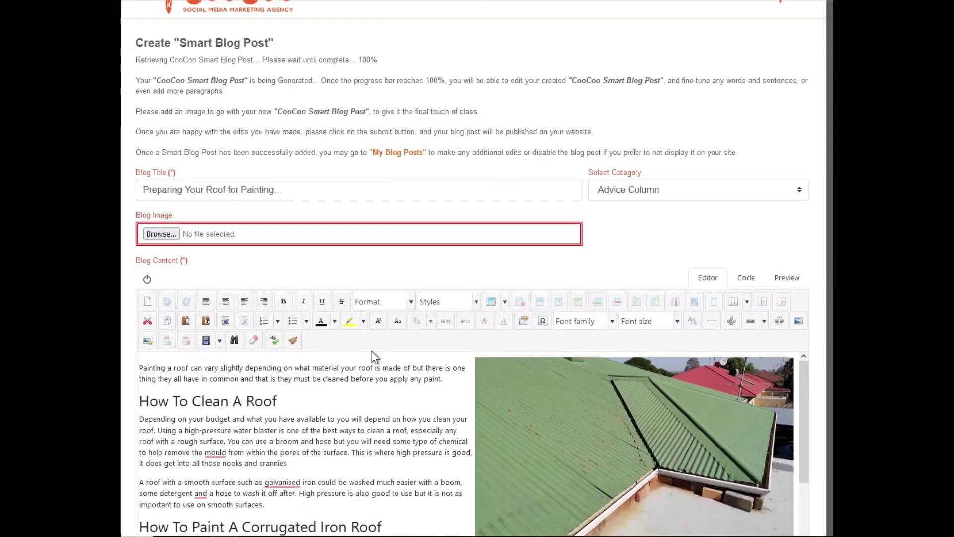
Step: Change mould to mold, dismiss the galvanised suggestion, and add a comma after detergent
{"action": "mouse_move", "coordinate": [208, 428]}
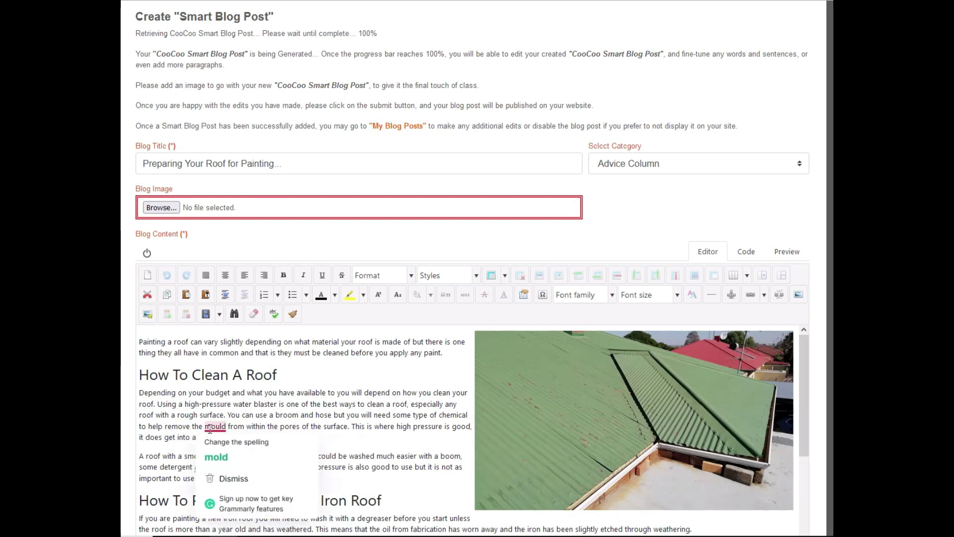
{"action": "left_click", "coordinate": [216, 453]}
{"action": "mouse_move", "coordinate": [293, 459]}
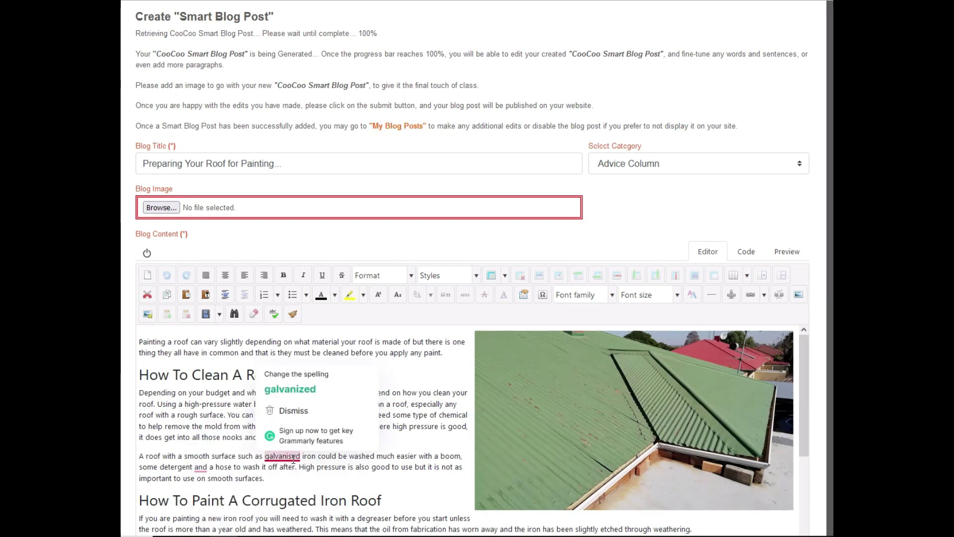
{"action": "left_click", "coordinate": [288, 411]}
{"action": "mouse_move", "coordinate": [205, 466]}
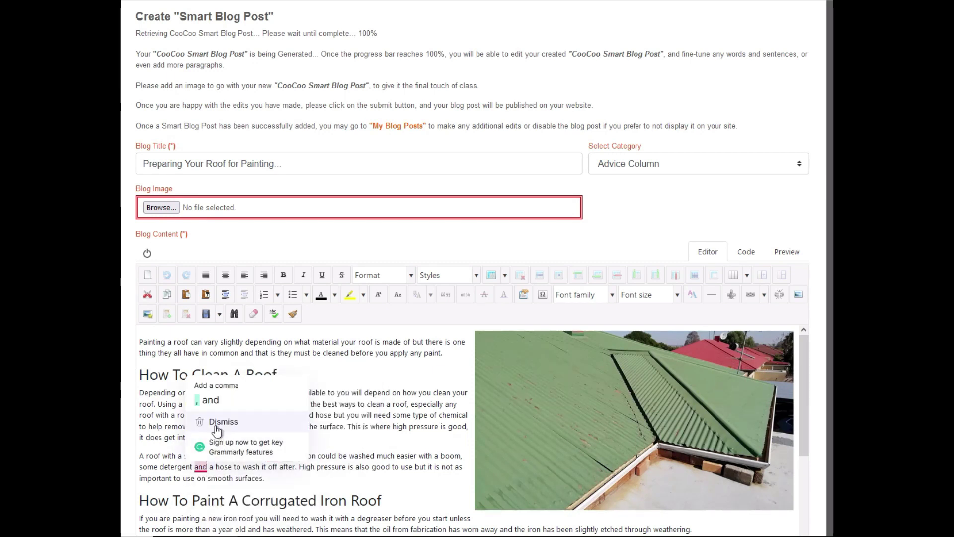
{"action": "left_click", "coordinate": [222, 400]}
Step: Change colour to color and both instances of colours to colors
{"action": "scroll", "coordinate": [380, 402], "scroll_direction": "down", "scroll_amount": 3}
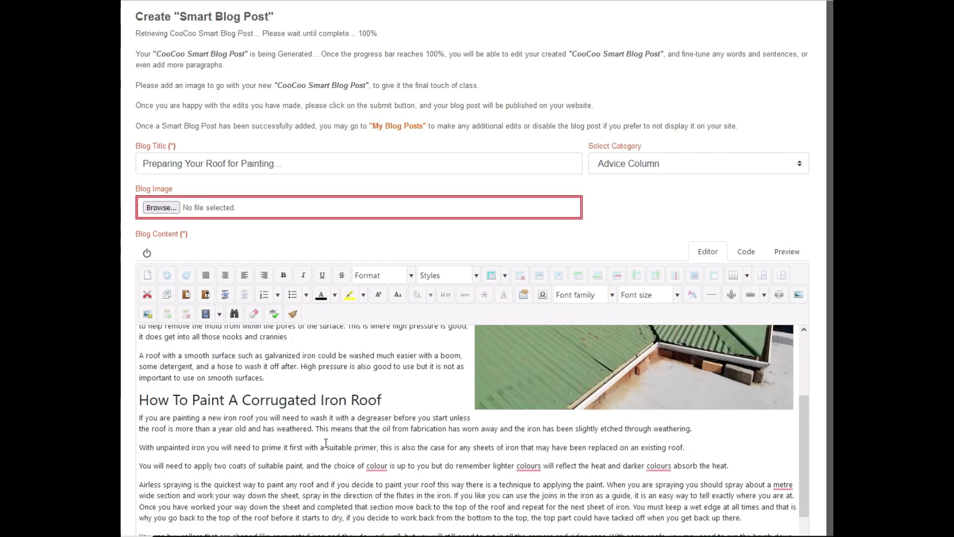
{"action": "mouse_move", "coordinate": [377, 466]}
{"action": "left_click", "coordinate": [391, 411]}
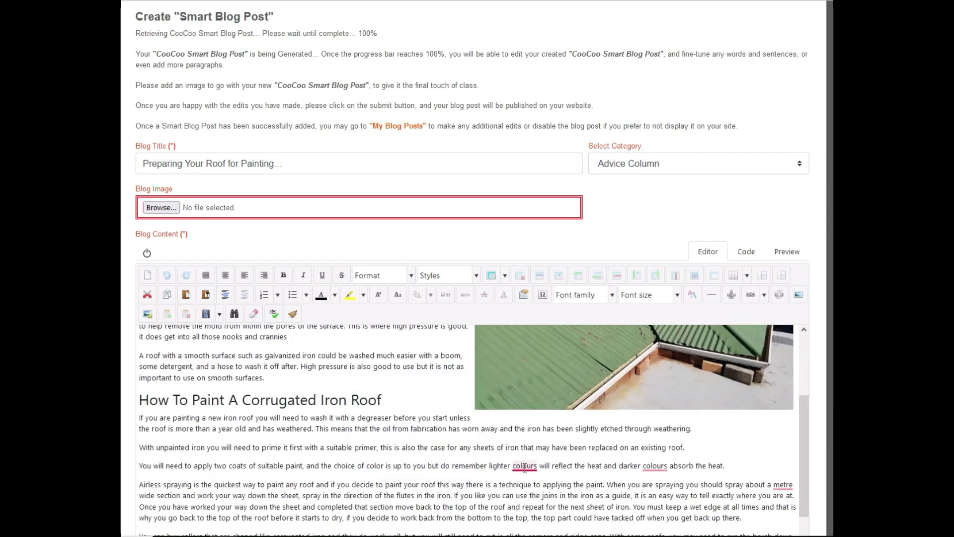
{"action": "mouse_move", "coordinate": [528, 466]}
{"action": "left_click", "coordinate": [538, 405]}
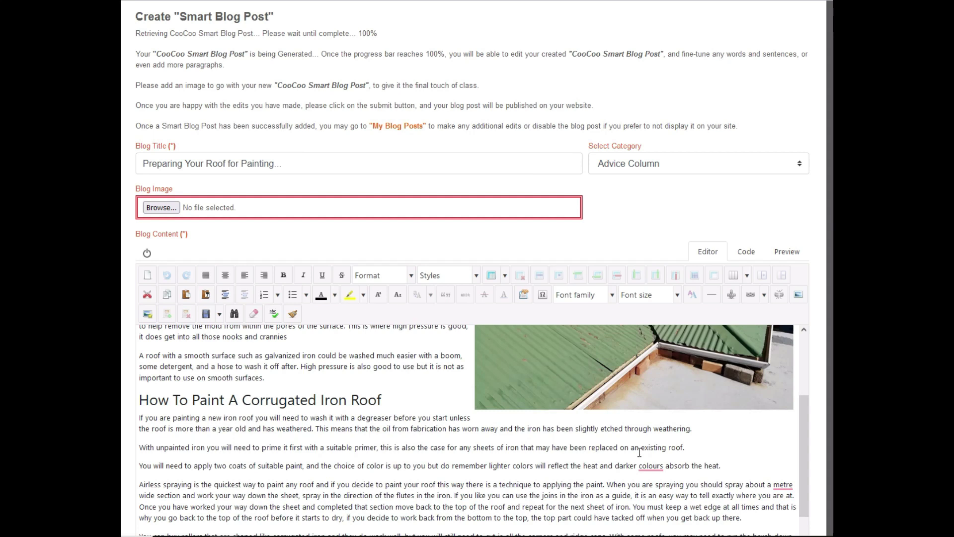
{"action": "mouse_move", "coordinate": [651, 466]}
{"action": "left_click", "coordinate": [670, 398]}
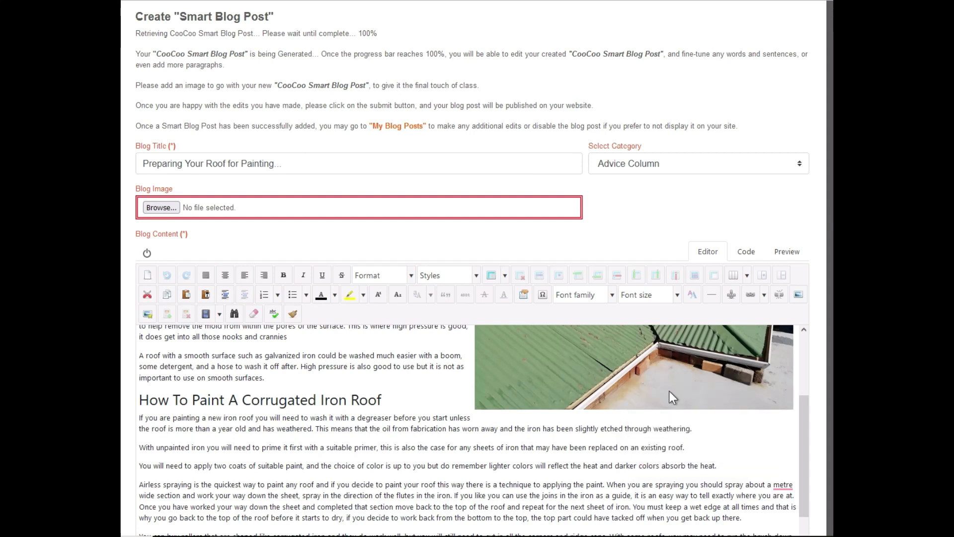
Step: Change quick to quickly, add a comma after morning, and change metre to meter
{"action": "scroll", "coordinate": [455, 426], "scroll_direction": "down", "scroll_amount": 2}
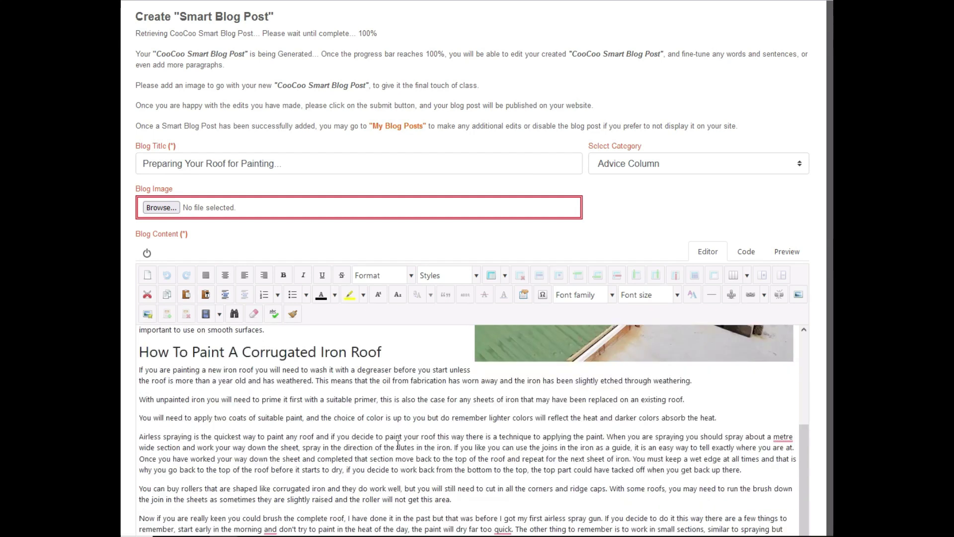
{"action": "scroll", "coordinate": [501, 497], "scroll_direction": "down", "scroll_amount": 2}
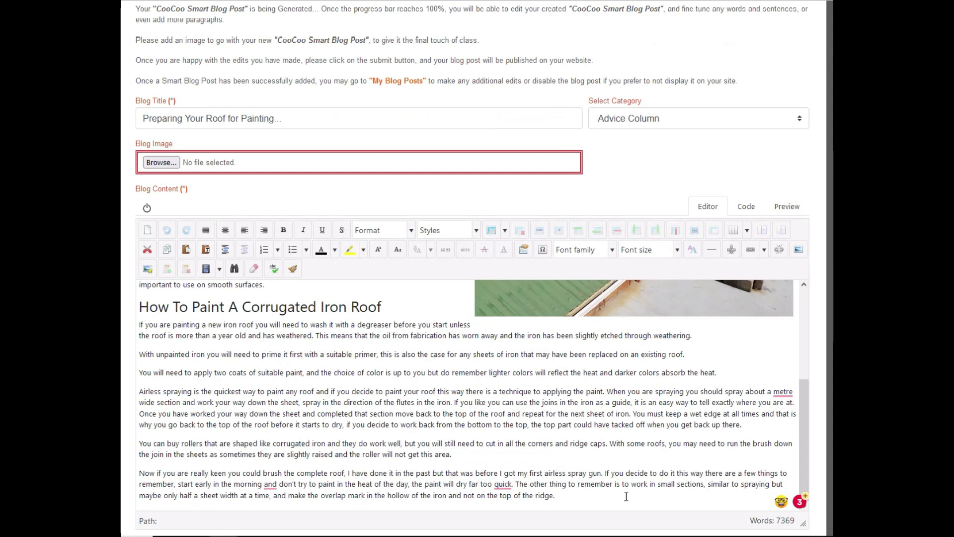
{"action": "mouse_move", "coordinate": [503, 488]}
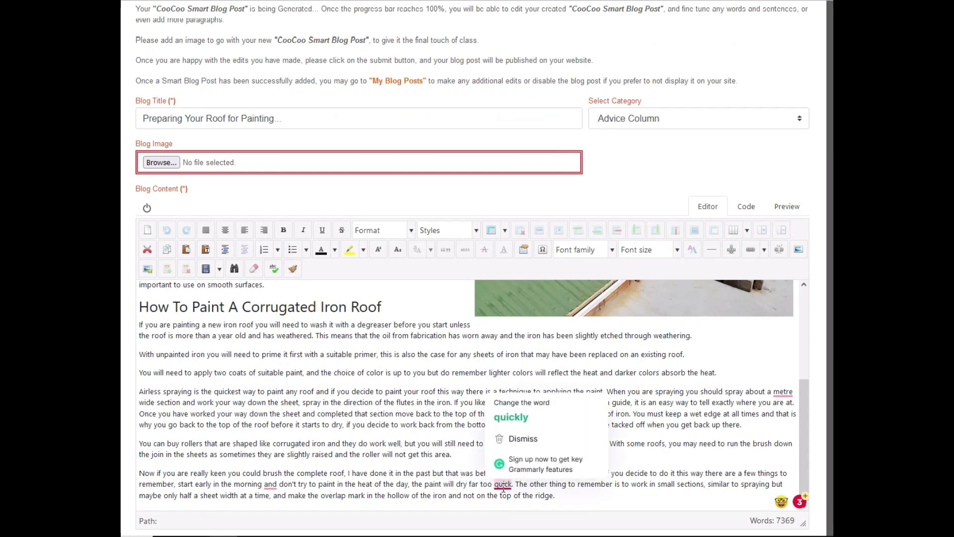
{"action": "left_click", "coordinate": [511, 417]}
{"action": "mouse_move", "coordinate": [267, 489]}
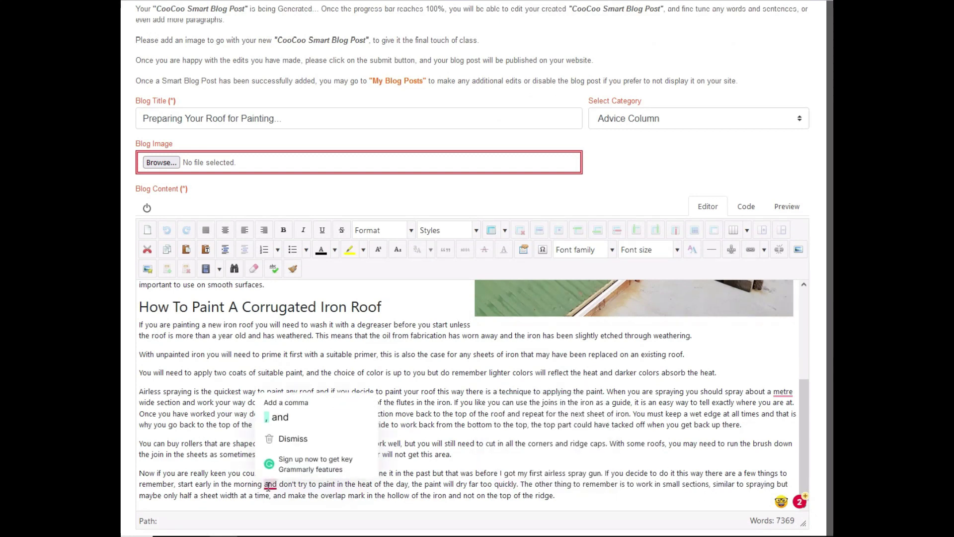
{"action": "left_click", "coordinate": [278, 418]}
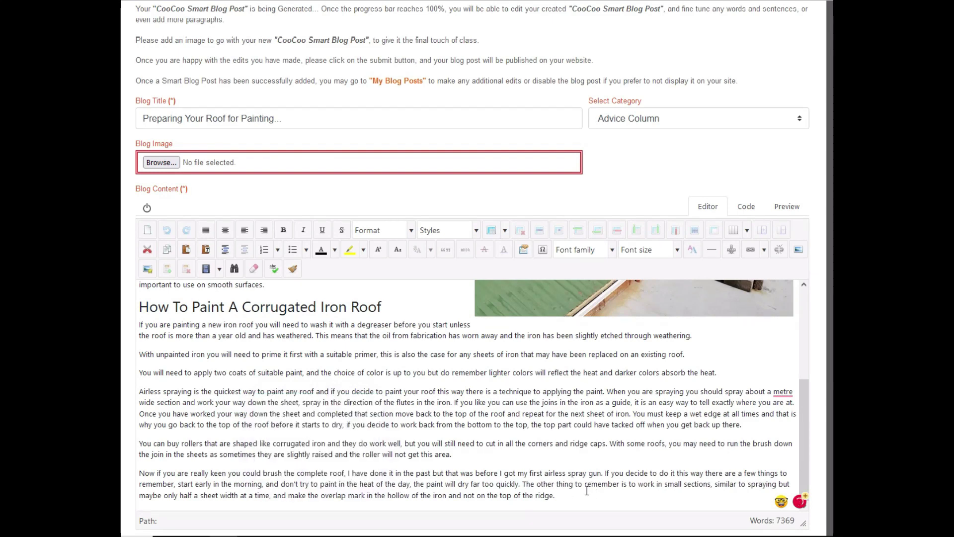
{"action": "mouse_move", "coordinate": [784, 397]}
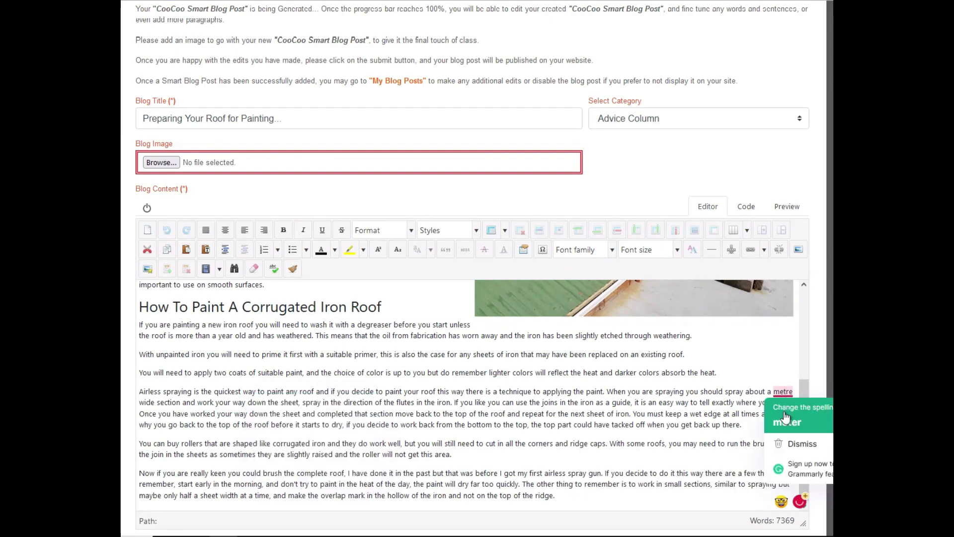
{"action": "left_click", "coordinate": [788, 422]}
{"action": "scroll", "coordinate": [395, 442], "scroll_direction": "down", "scroll_amount": 2}
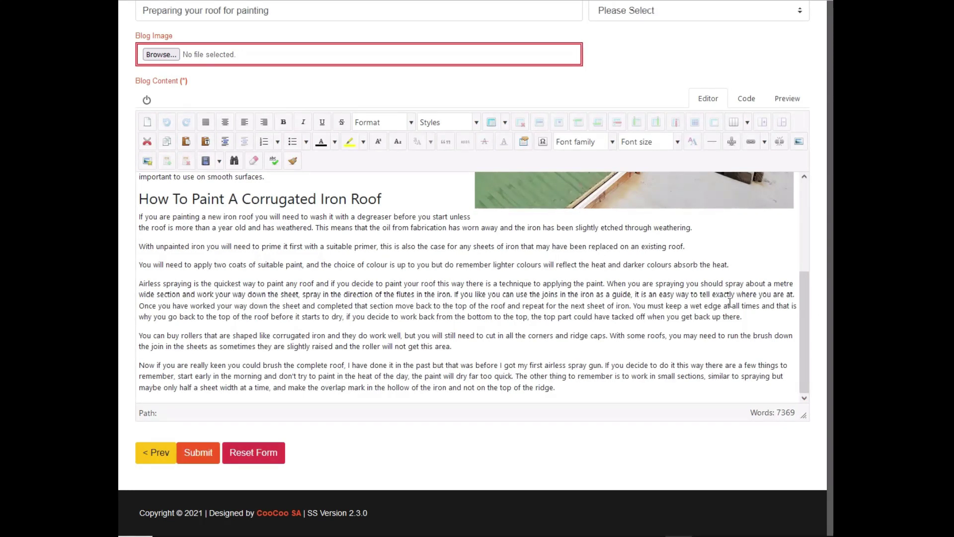
Step: Scroll back up to the top of the Create Smart Blog Post form
{"action": "scroll", "coordinate": [730, 302], "scroll_direction": "up", "scroll_amount": 1}
{"action": "scroll", "coordinate": [446, 168], "scroll_direction": "up", "scroll_amount": 5}
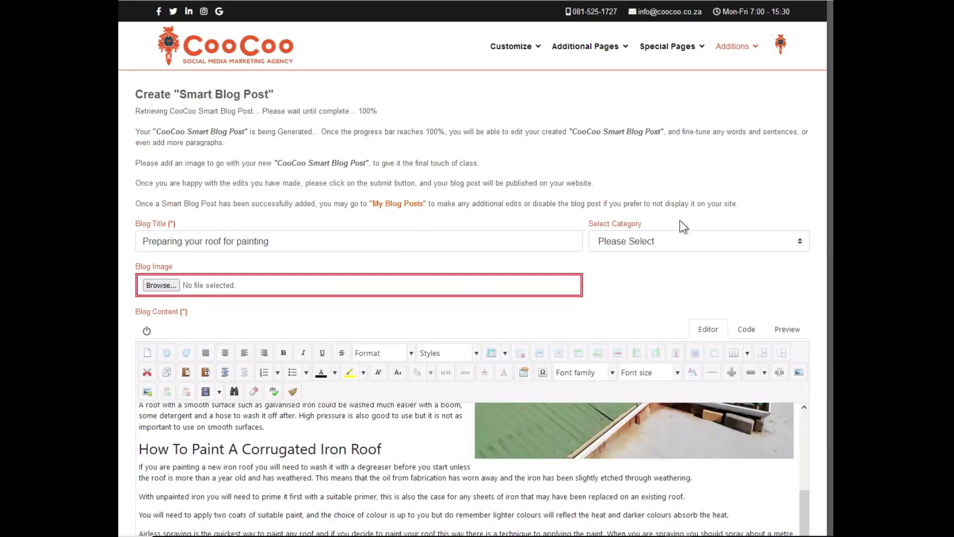
Step: Choose Advice Column from the Select Category dropdown and check the post below
{"action": "left_click", "coordinate": [678, 239]}
{"action": "left_click", "coordinate": [613, 296]}
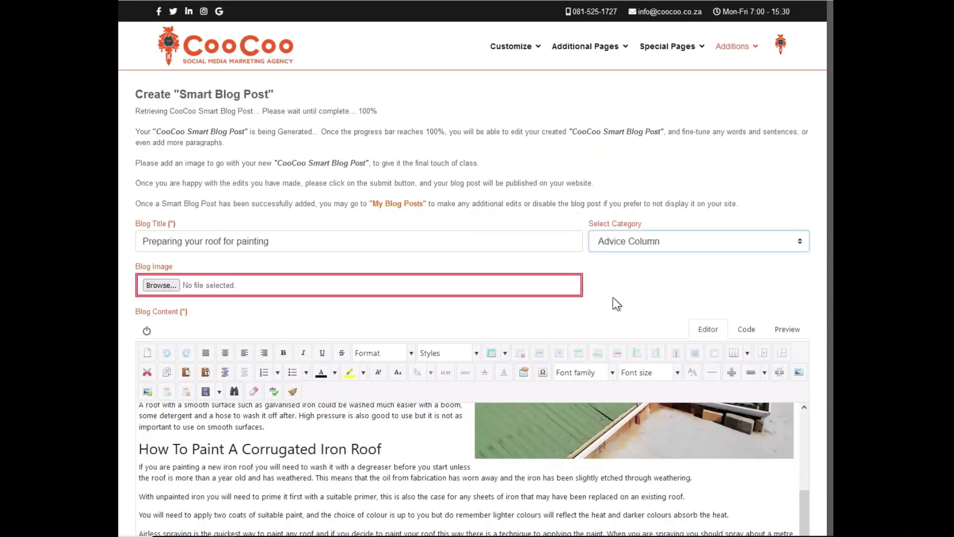
{"action": "scroll", "coordinate": [613, 298], "scroll_direction": "down", "scroll_amount": 1}
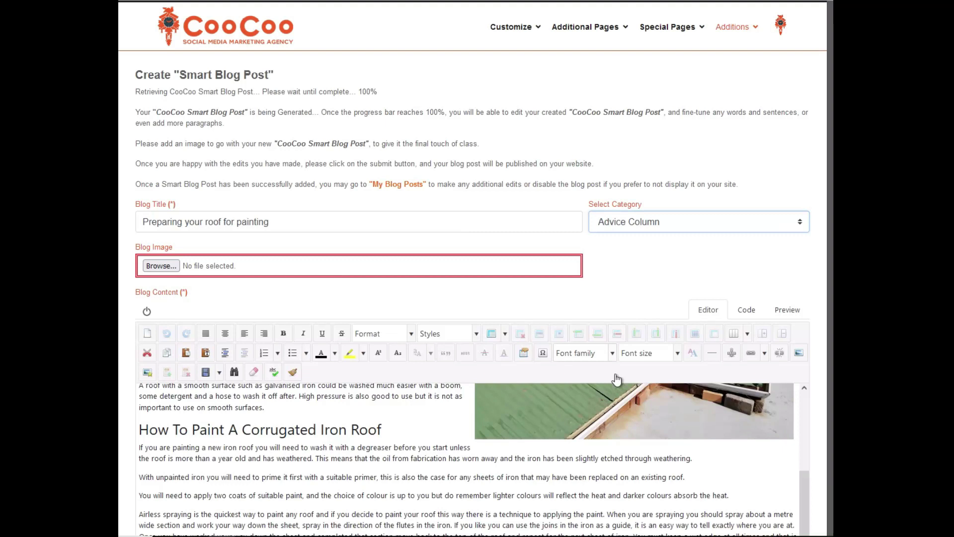
{"action": "scroll", "coordinate": [618, 460], "scroll_direction": "down", "scroll_amount": 1}
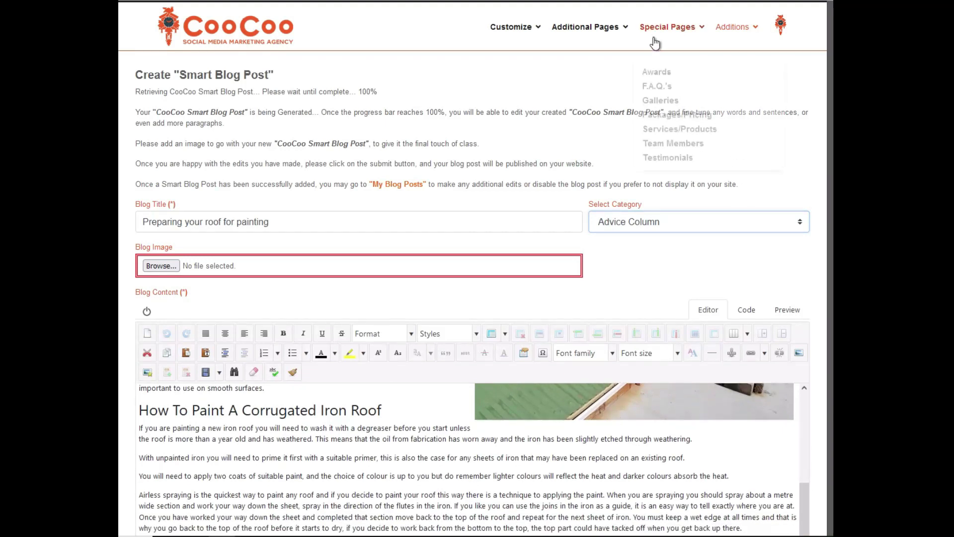
{"action": "mouse_move", "coordinate": [520, 36]}
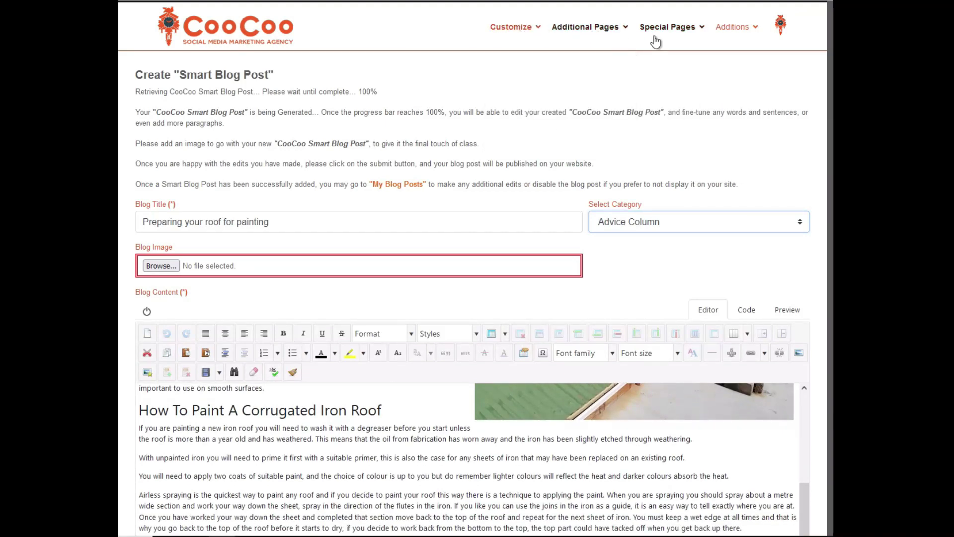